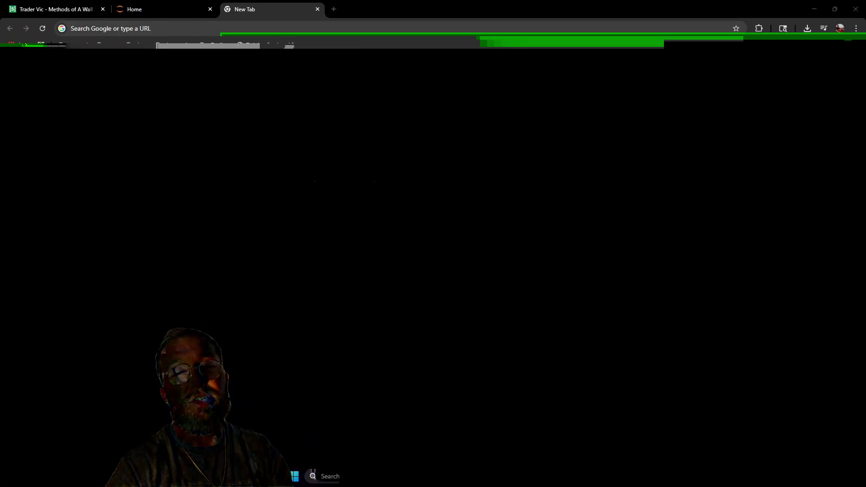
- Search Google for 'python download' and open the official python.org Downloads page
left_click(146, 29)
type("python download")
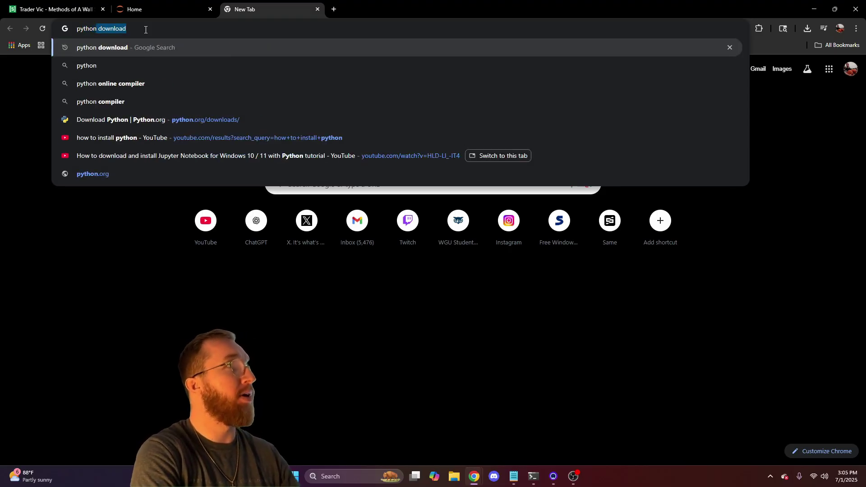
key("Return")
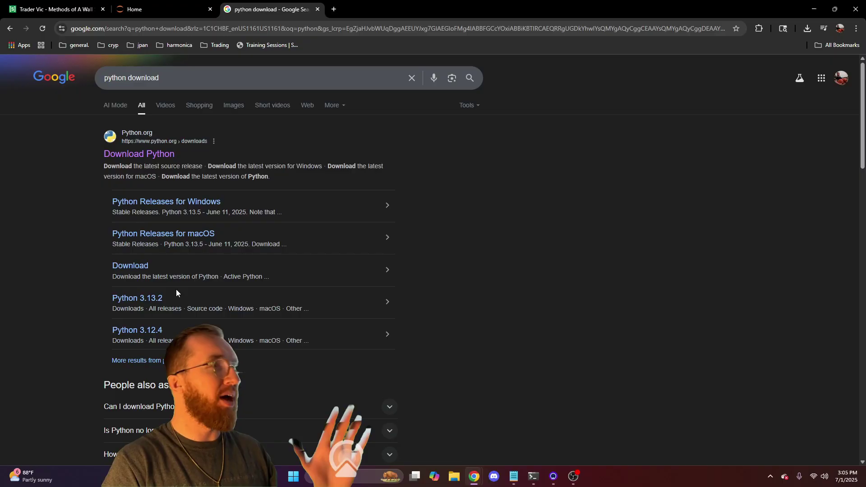
left_click(145, 155)
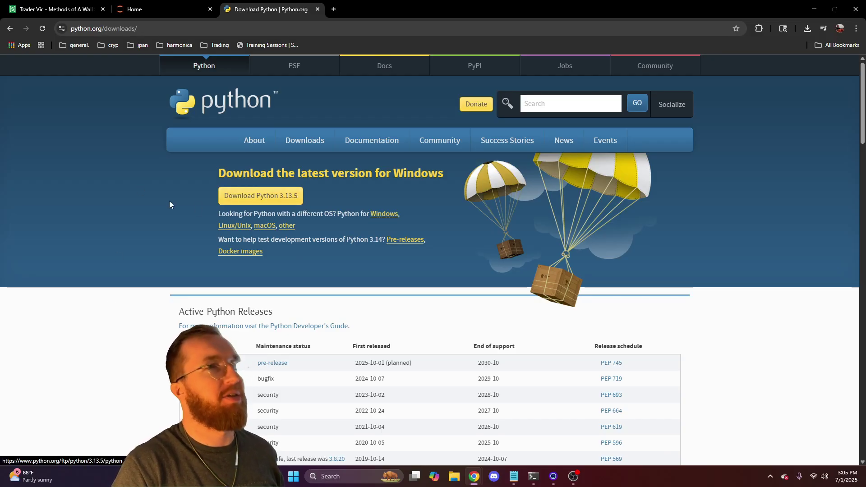
- Download and launch the Python 3.13.5 Windows installer, then cancel its Modify Setup screen
left_click(273, 200)
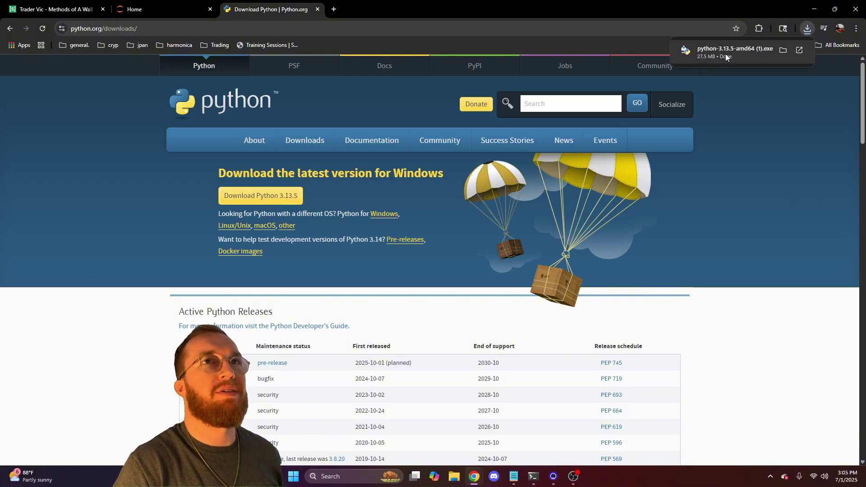
left_click(725, 53)
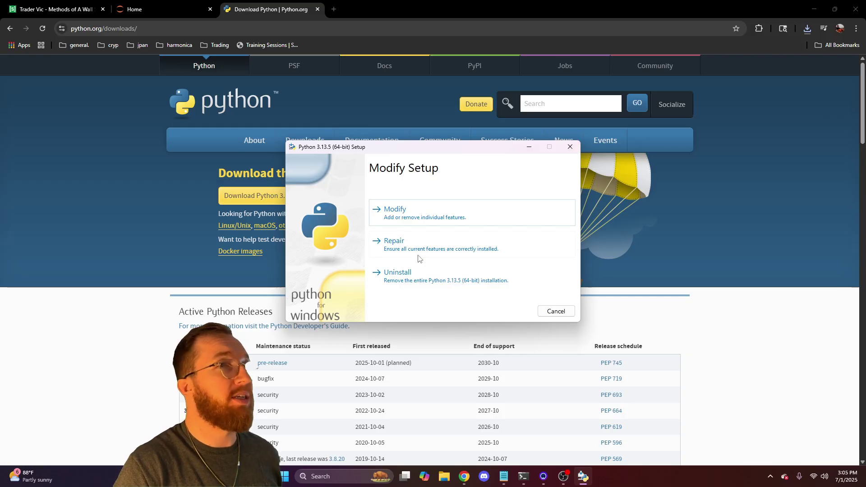
left_click(570, 148)
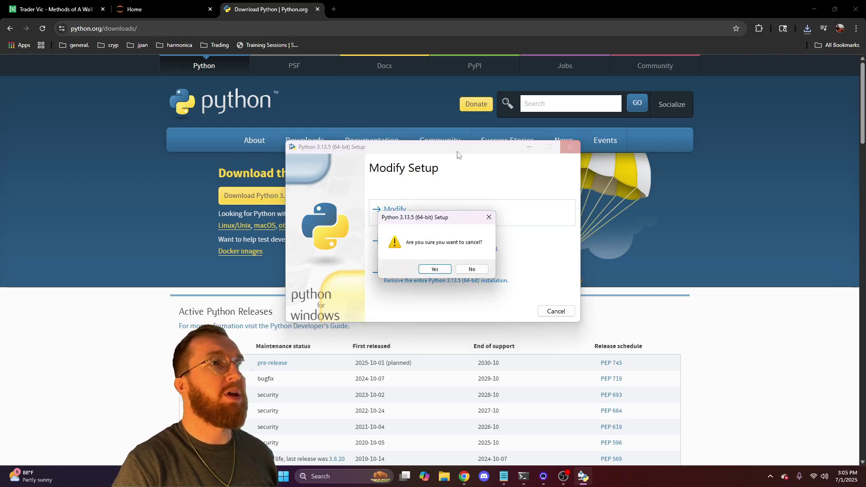
left_click(441, 269)
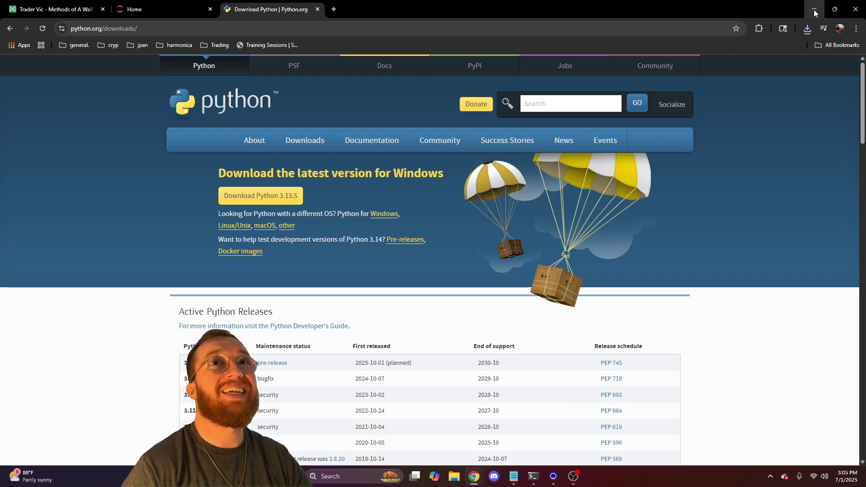
- Minimize Chrome, then open 'Edit the system environment variables' from Windows search and center the window
left_click(815, 9)
left_click(322, 486)
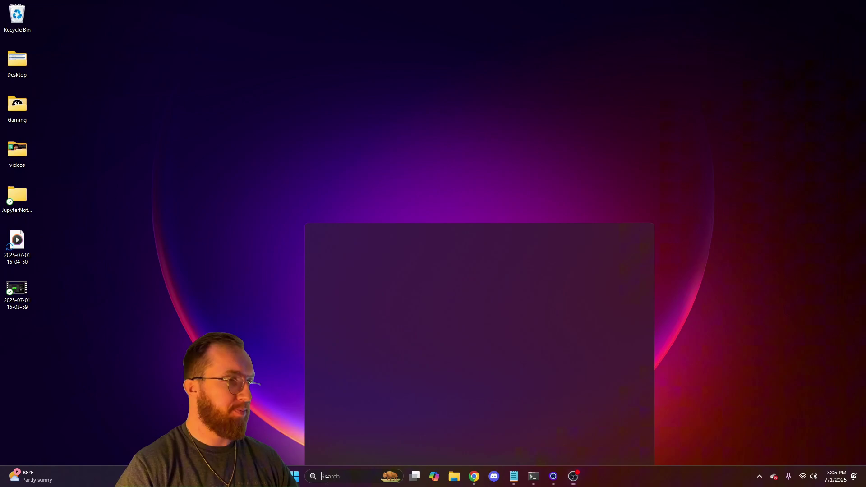
type("edit the system environment variables")
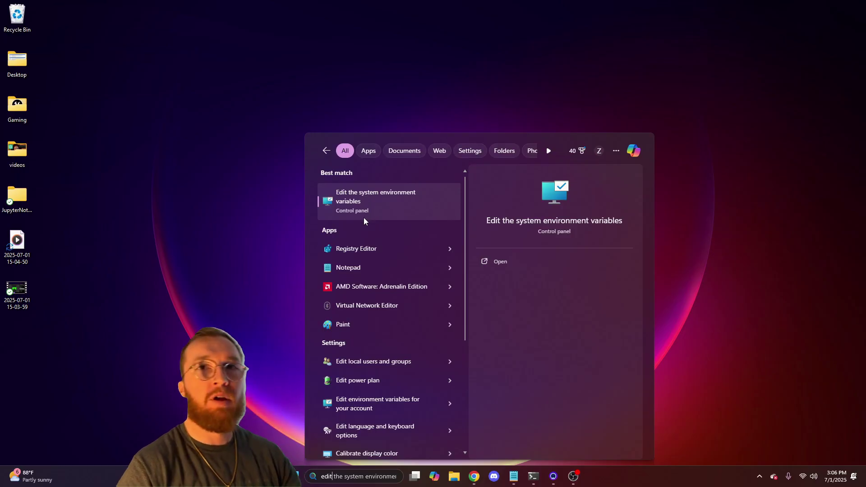
left_click(389, 211)
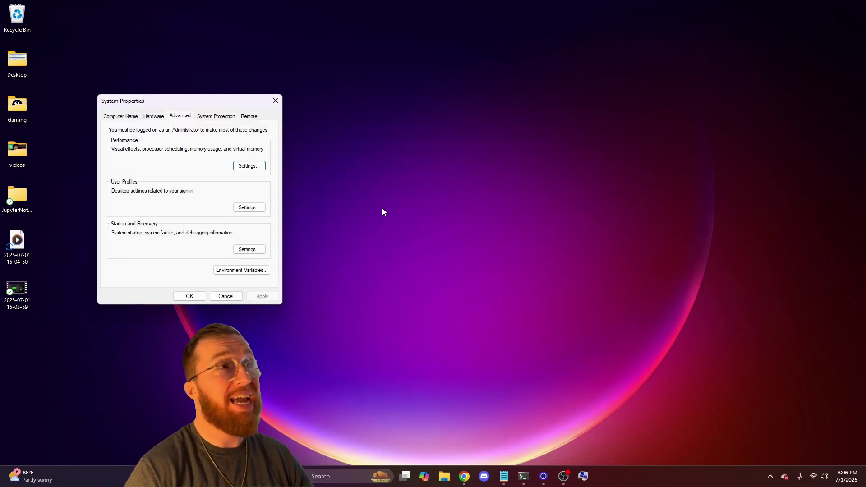
left_click_drag(191, 108, 421, 64)
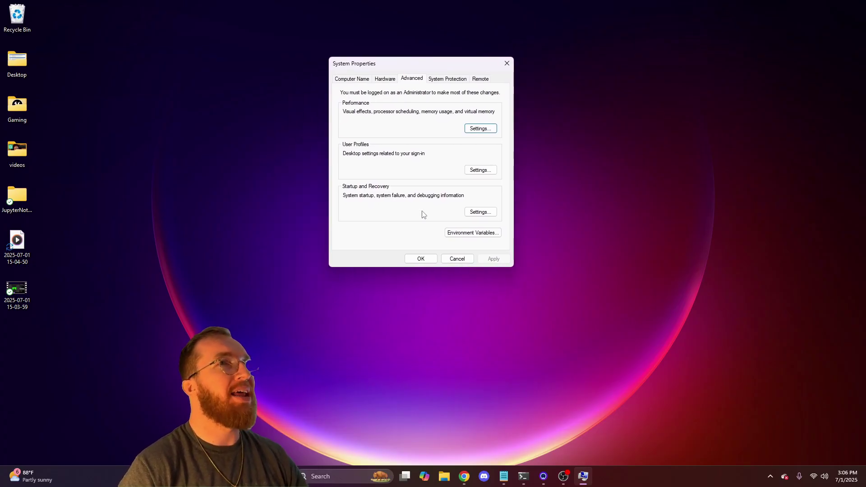
left_click_drag(409, 67, 463, 59)
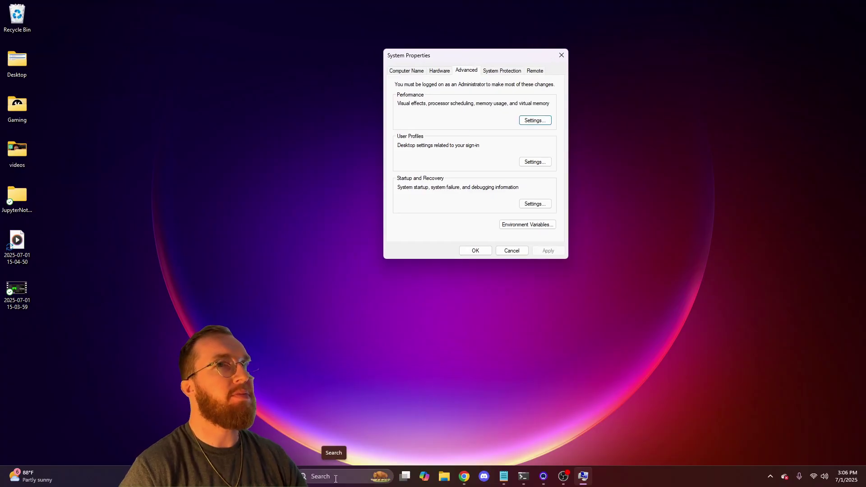
- Open Environment Variables and edit the user Path variable
left_click(544, 227)
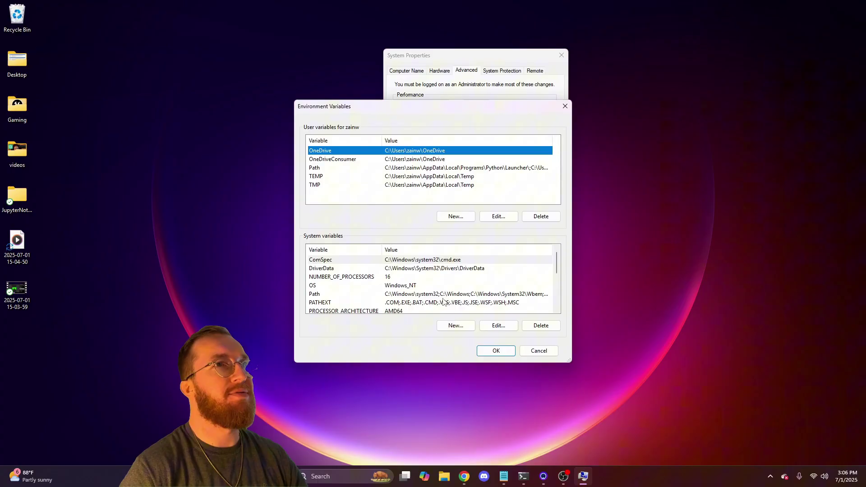
left_click(341, 171)
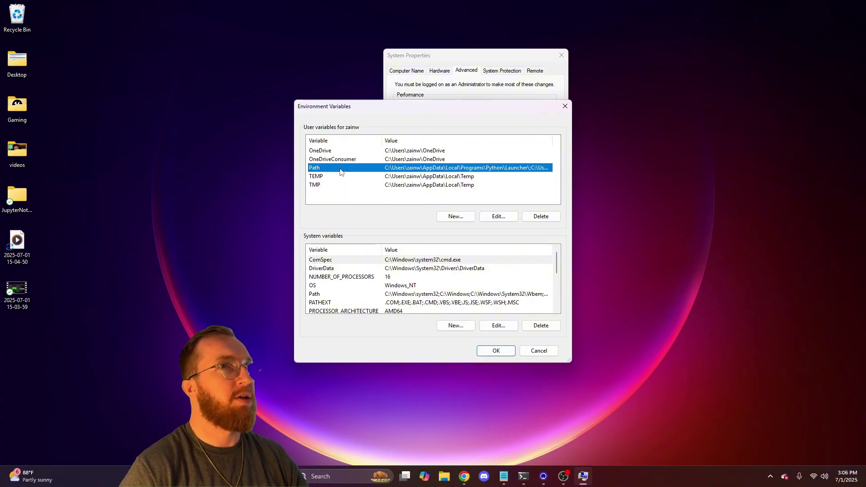
left_click(499, 216)
left_click_drag(451, 128, 446, 95)
- Search Windows for 'python' until Python 3.13 (64-bit) appears as best match with its actions
left_click(343, 479)
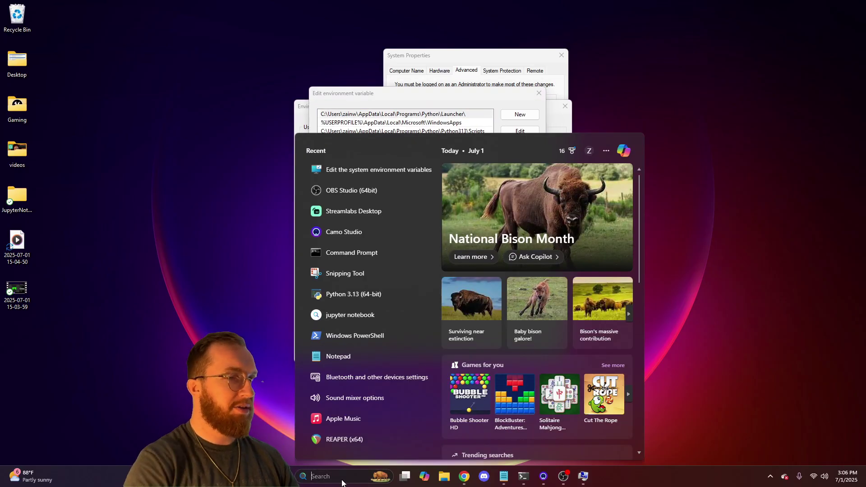
type("python 3.13")
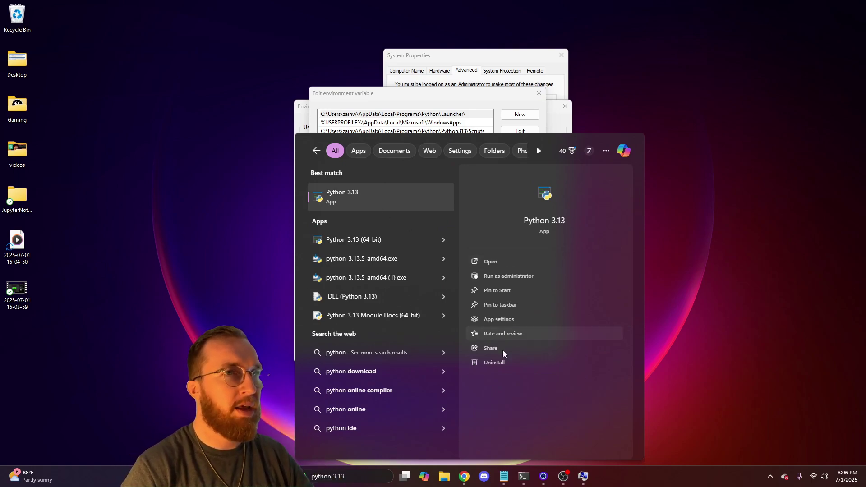
key("BackSpace")
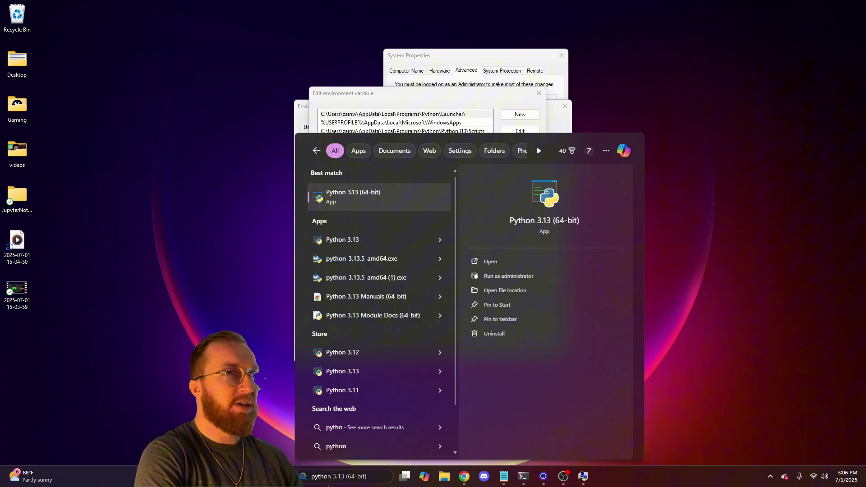
type("n")
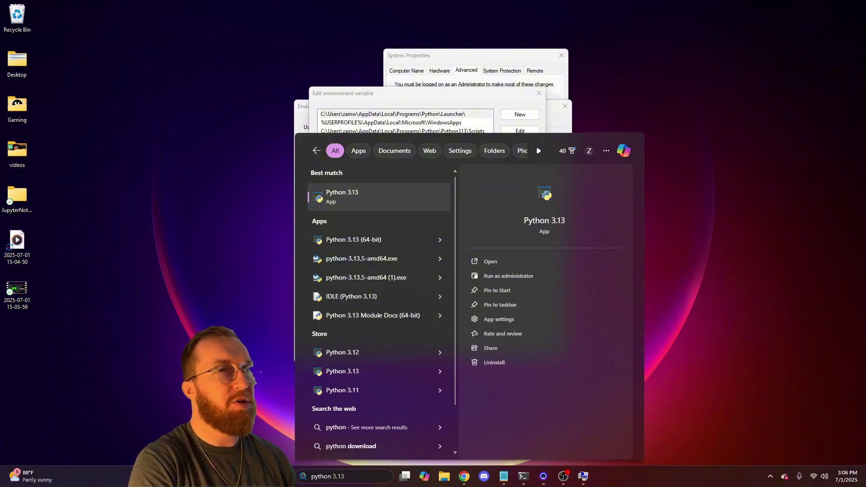
key("BackSpace")
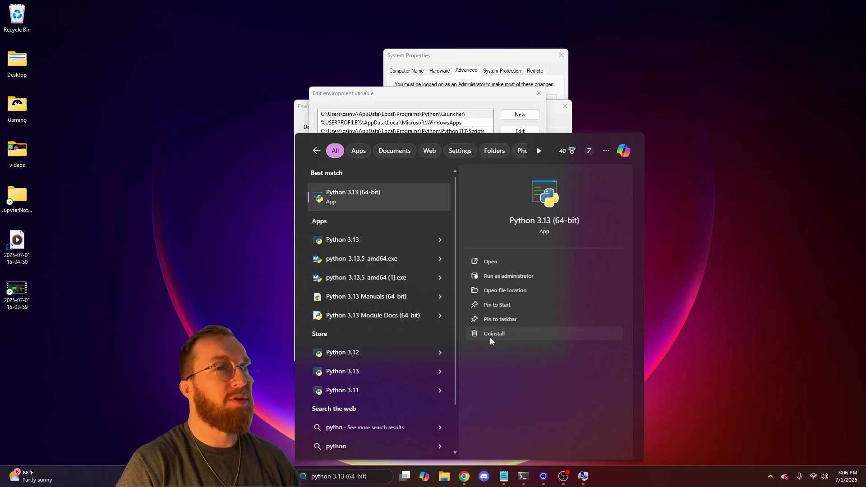
- Go from the Python 3.13 shortcut to the real Python313 install folder and copy its path
left_click(505, 291)
left_click_drag(418, 117, 175, 50)
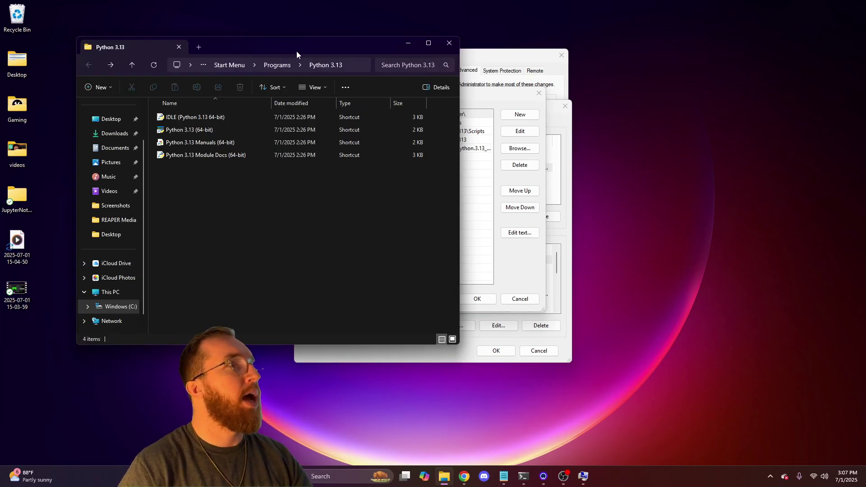
mouse_move(297, 51)
left_mouse_down()
mouse_move(306, 59)
mouse_move(294, 61)
left_mouse_up()
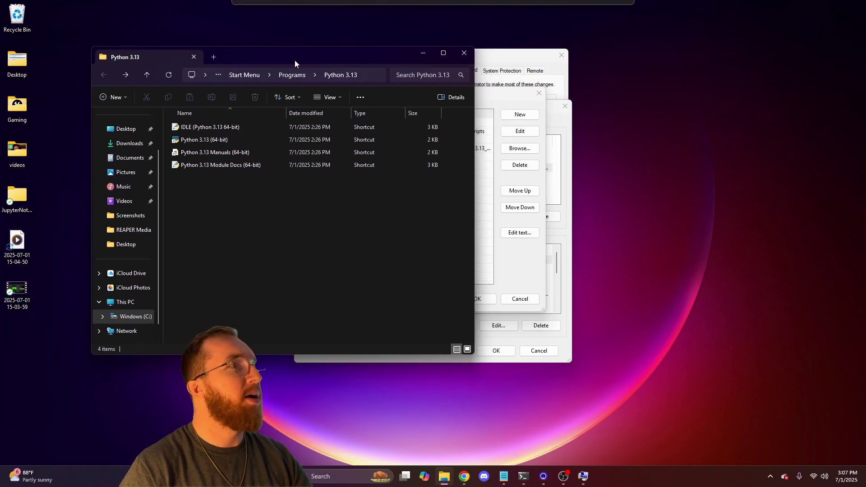
right_click(206, 142)
left_click(188, 193)
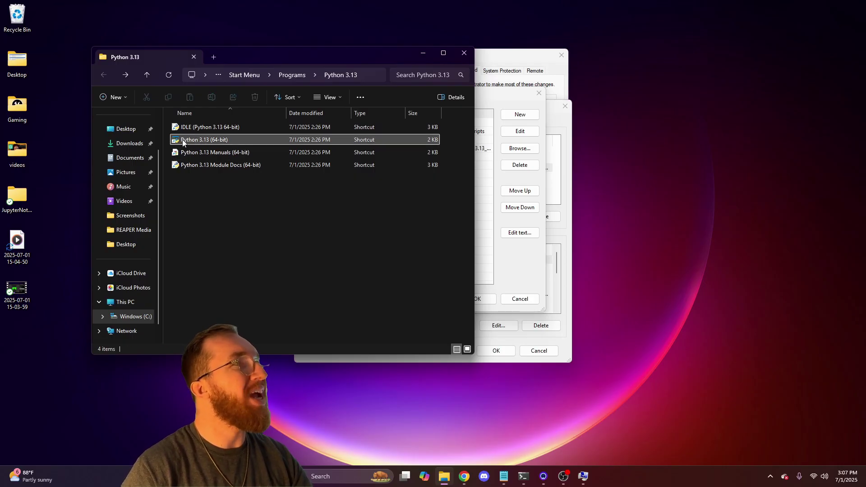
right_click(221, 143)
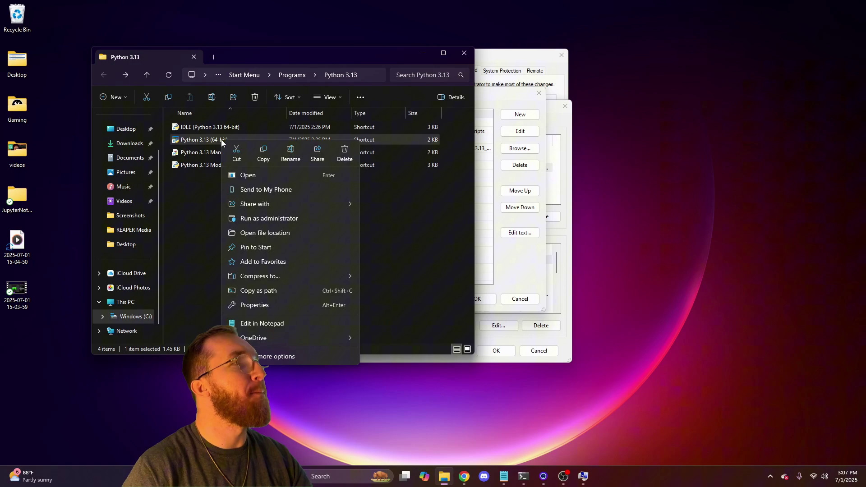
left_click(272, 233)
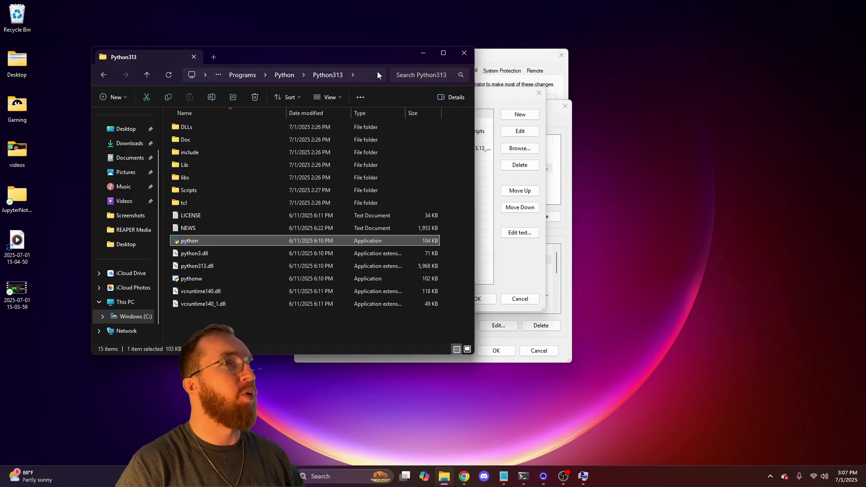
left_click(258, 339)
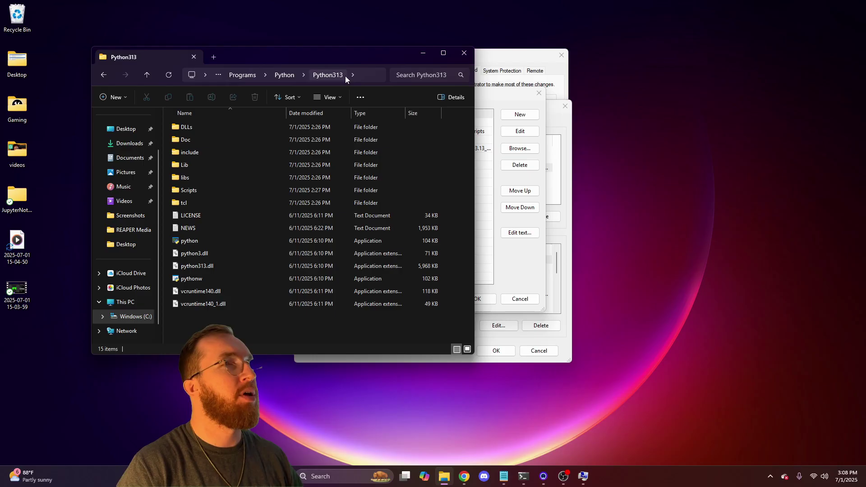
left_click(371, 75)
key("ctrl+c")
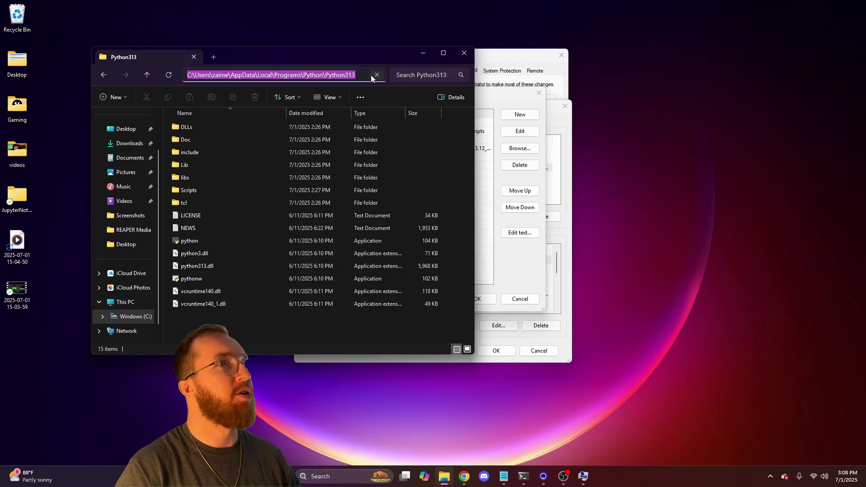
left_click(296, 347)
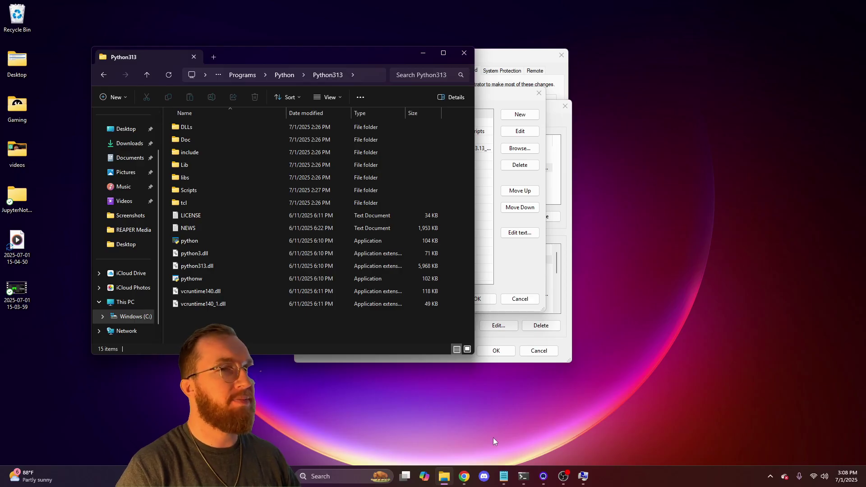
- Paste the Python313 folder path on a new line in the Notepad list
left_click(504, 477)
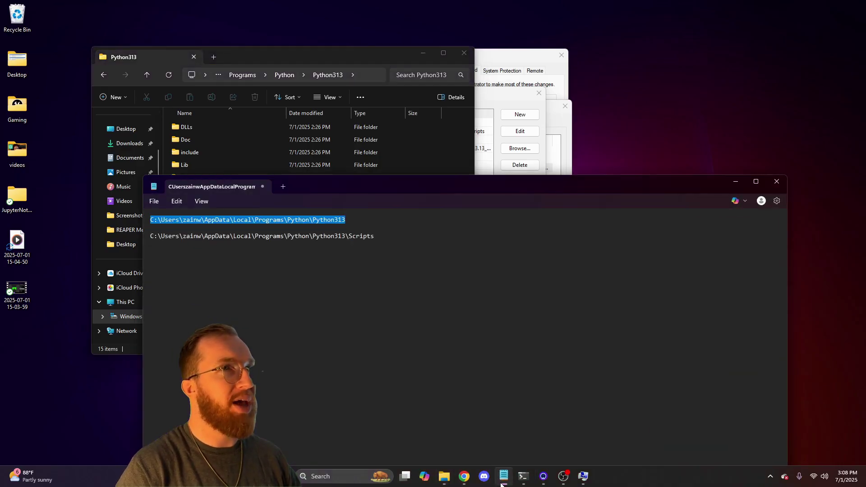
left_click(388, 236)
key("Return")
key("Return")
key("ctrl+v")
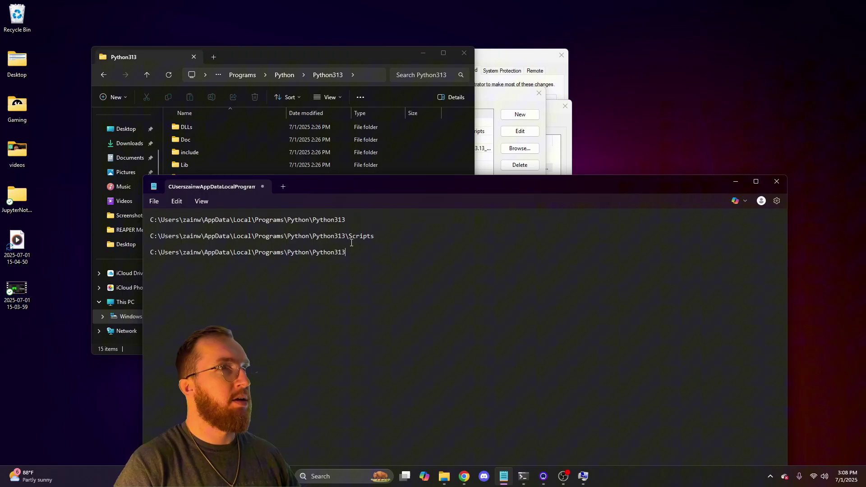
left_click(736, 182)
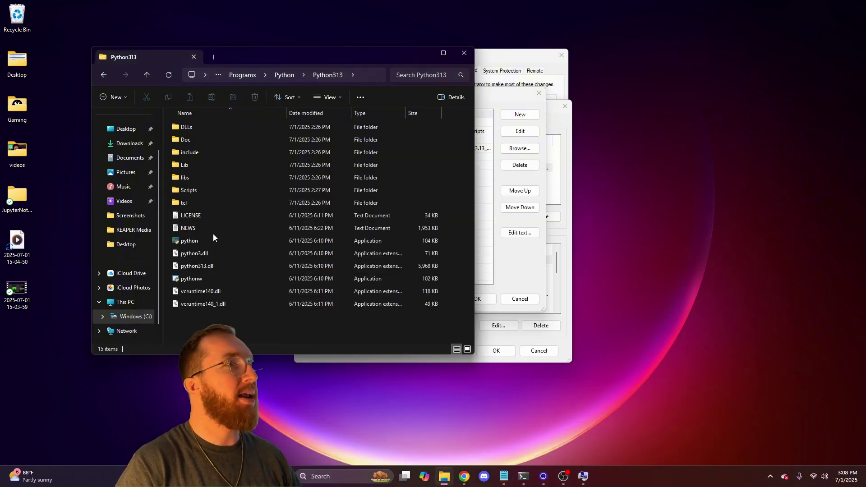
- Open the Scripts folder and paste its full path into the Notepad list
double_click(204, 190)
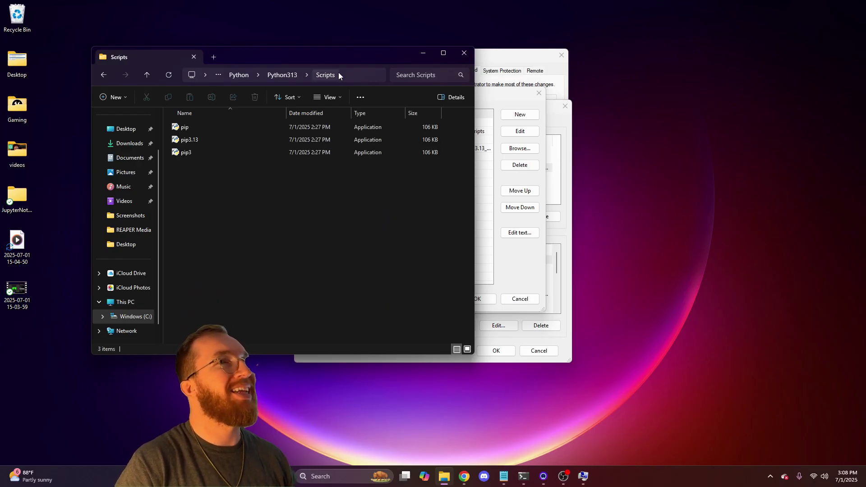
left_click(361, 74)
key("ctrl+c")
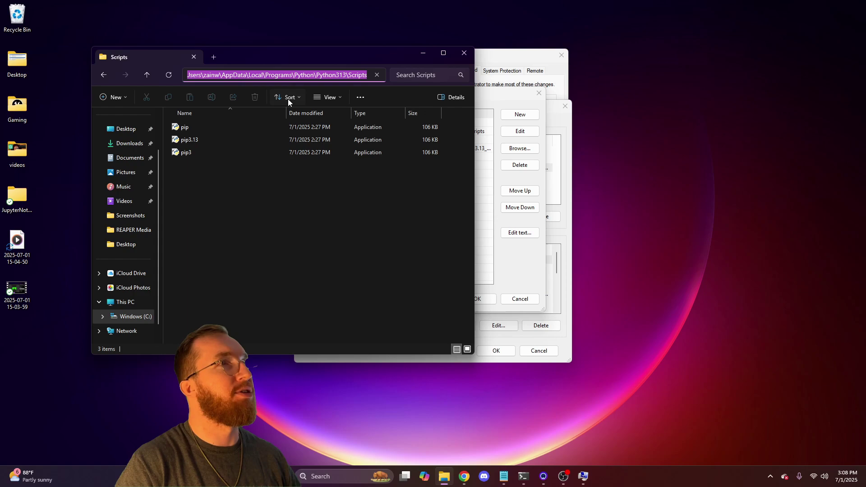
left_click(504, 476)
key("Return")
key("Return")
key("ctrl+v")
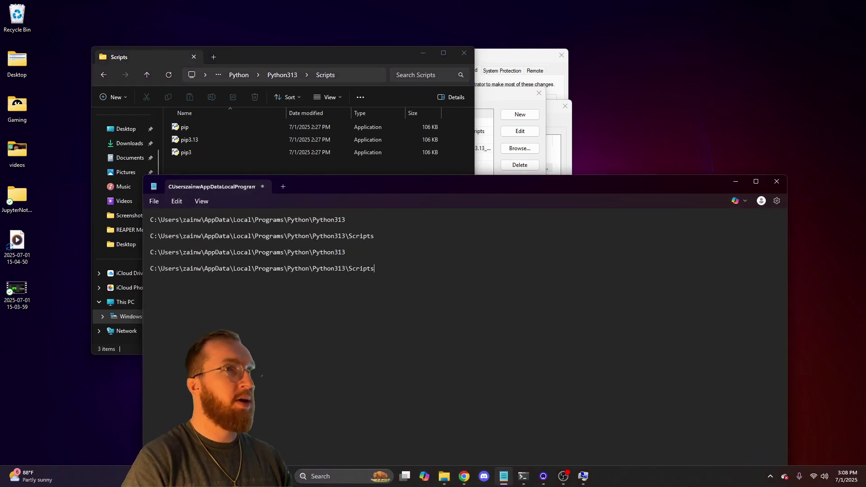
left_click(735, 181)
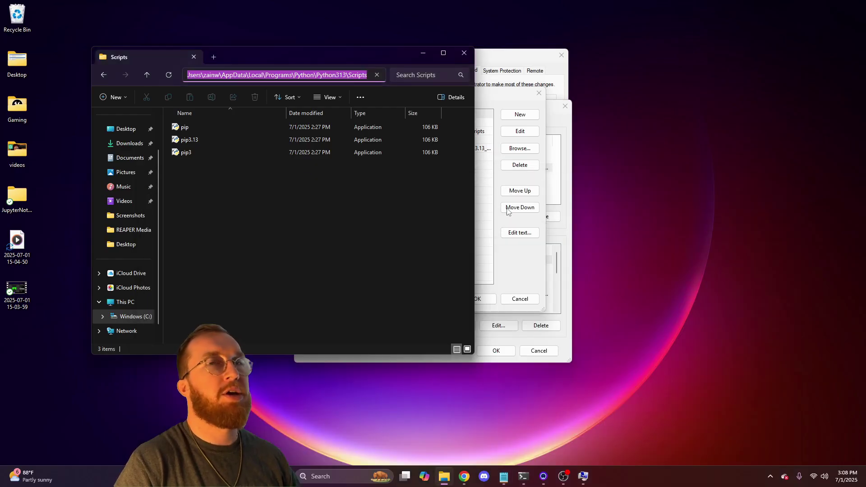
- Close the Scripts folder, delete repeated path lines in Notepad, and copy the Python313 path
left_click(464, 53)
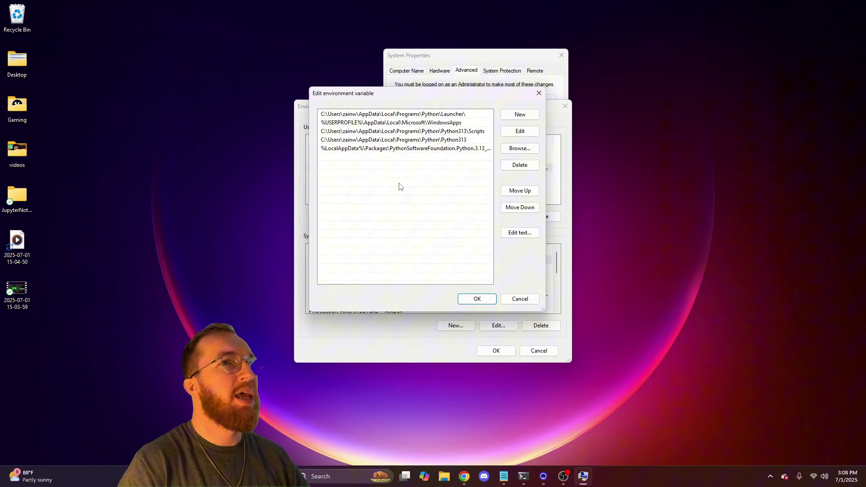
left_click(520, 115)
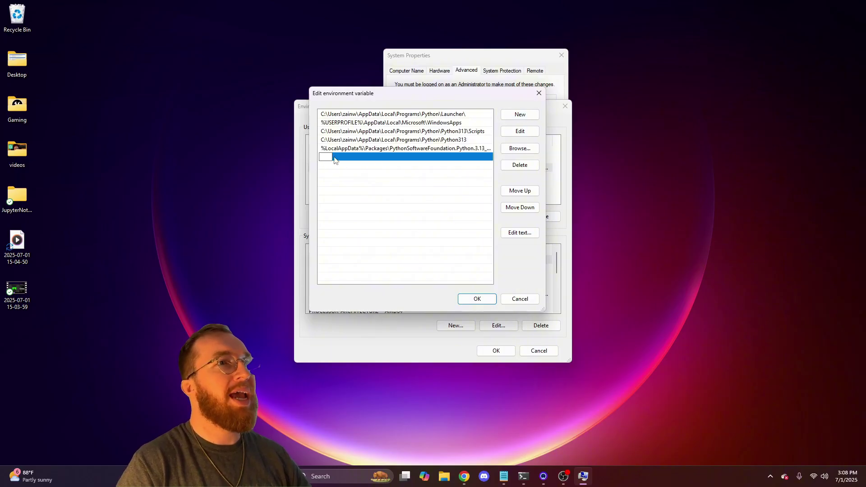
left_click(504, 476)
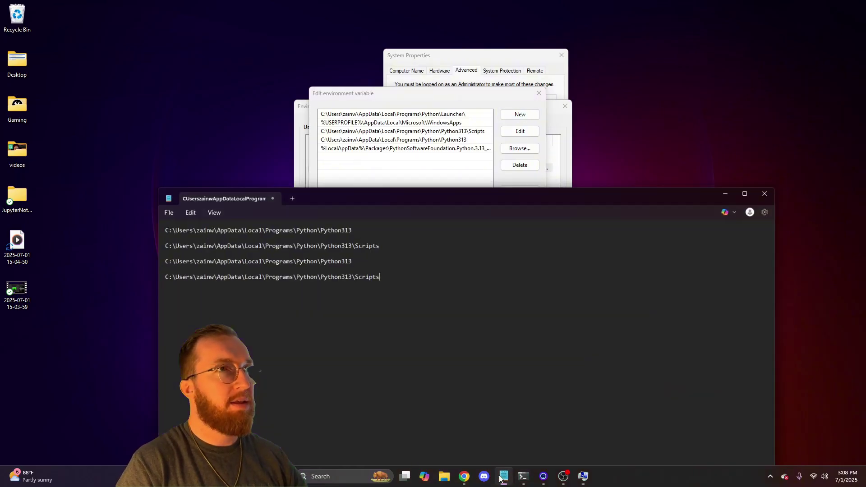
left_click_drag(376, 236, 99, 212)
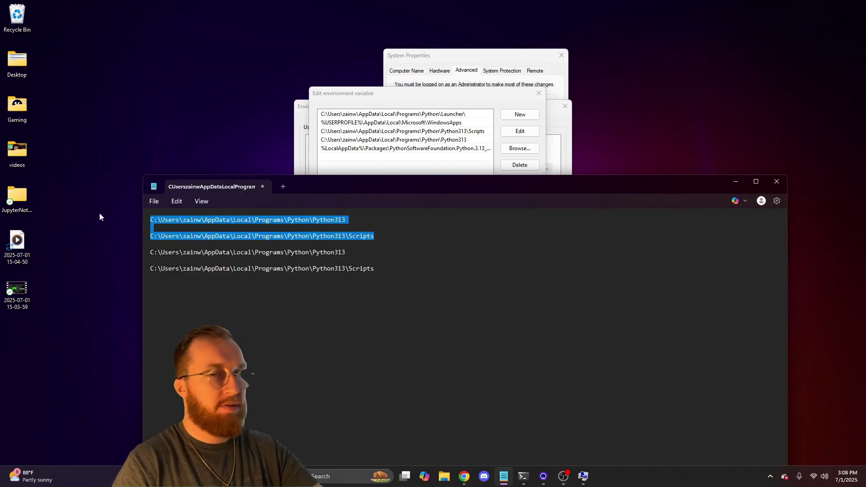
key("BackSpace")
left_click_drag(352, 236, 127, 233)
key("ctrl+c")
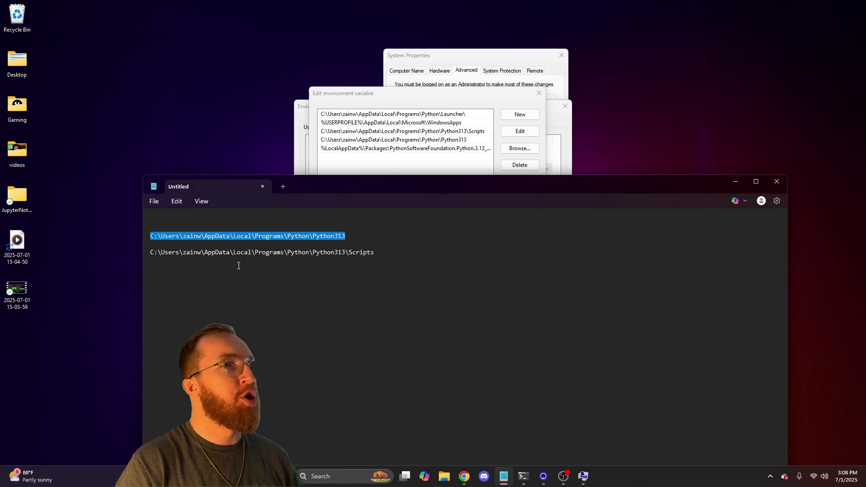
left_click(736, 182)
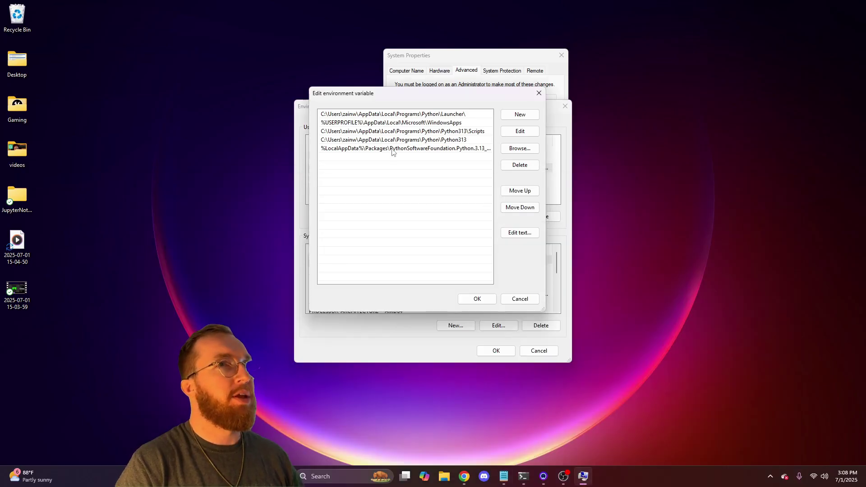
left_click(507, 478)
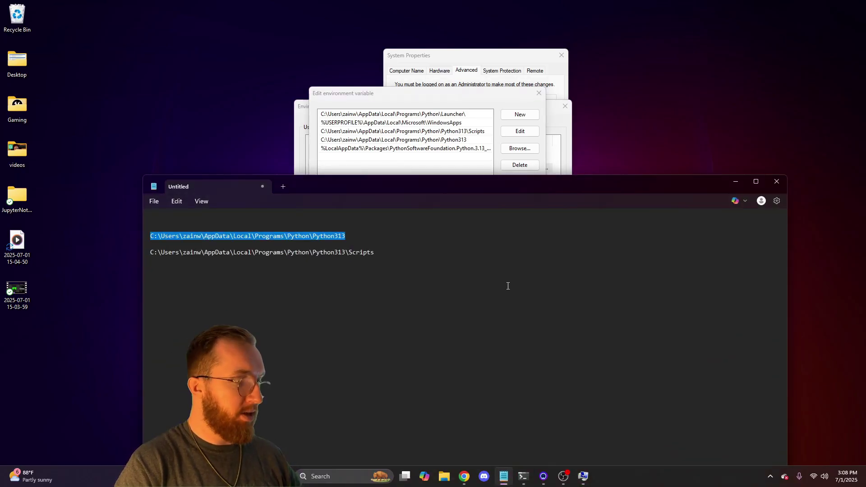
left_click(743, 184)
- Paste the Python313 path into a new Path entry, then erase it and discard the entry
left_click(521, 114)
key("ctrl+v")
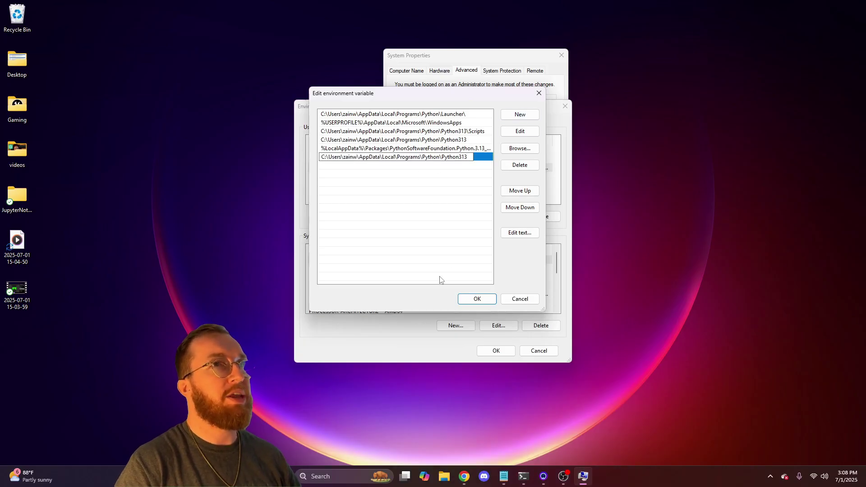
left_click_drag(472, 157, 291, 168)
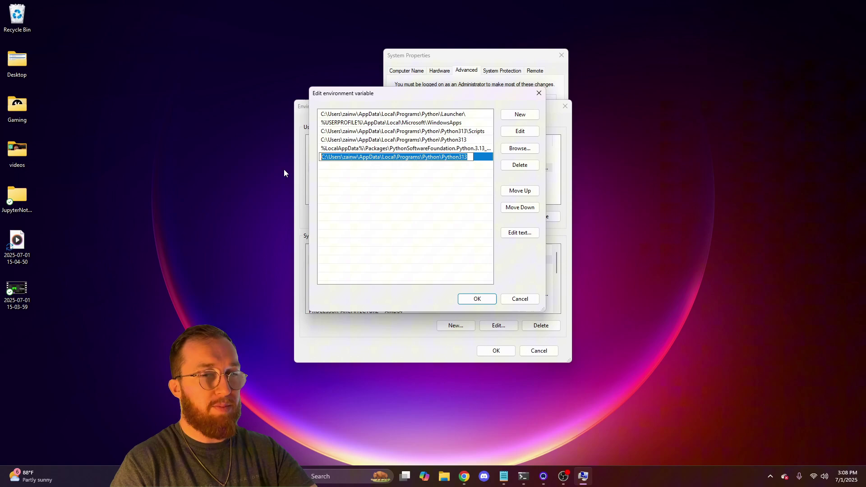
key("BackSpace")
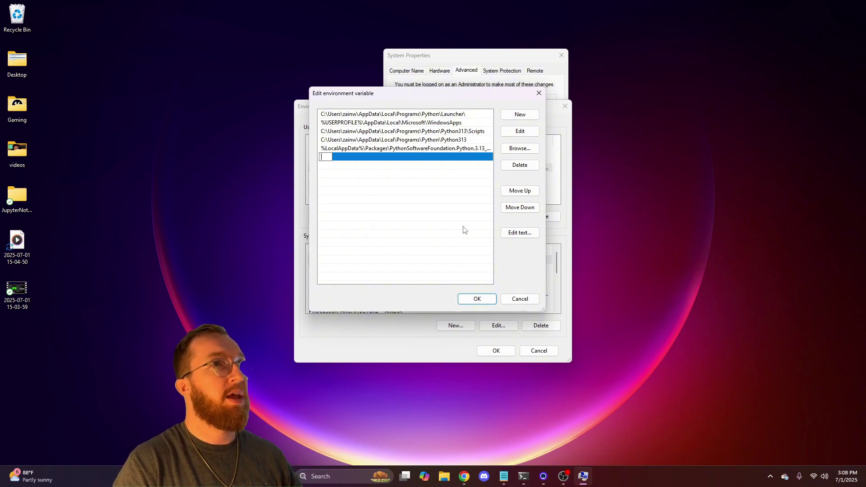
key("Escape")
- Copy the Python313\Scripts path from Notepad and paste it into a new Path entry
left_click(504, 477)
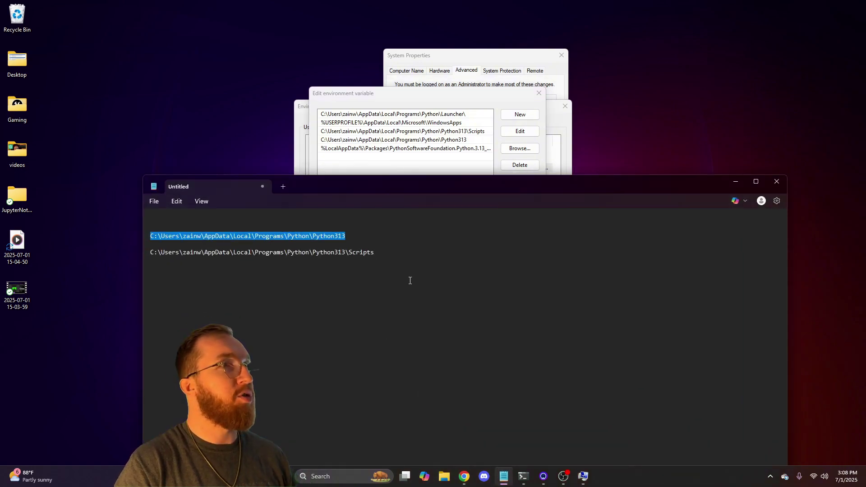
left_click_drag(374, 252, 145, 255)
key("ctrl+c")
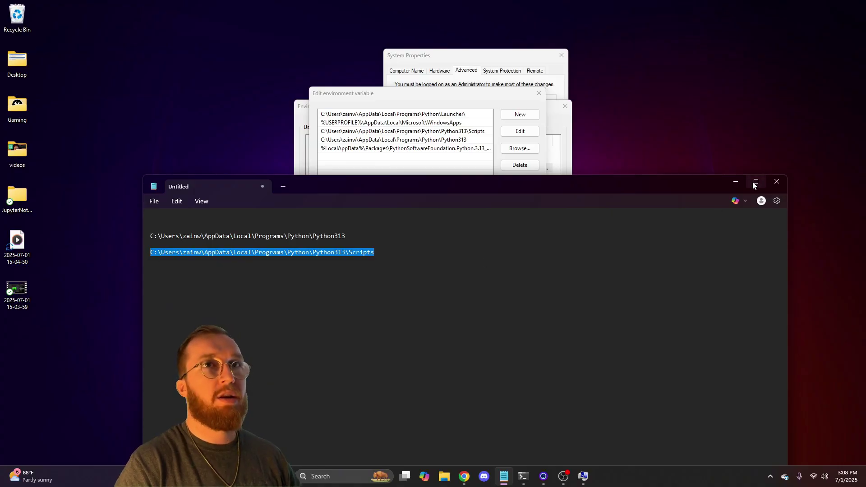
left_click(735, 181)
left_click(520, 114)
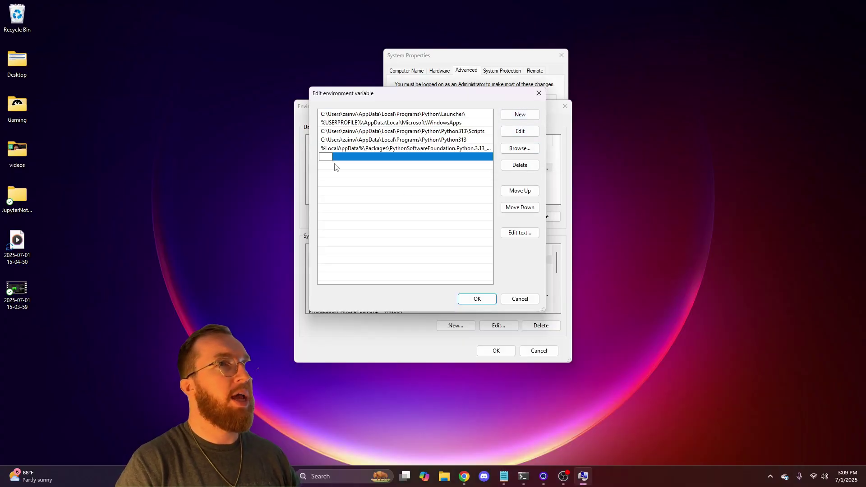
key("ctrl+v")
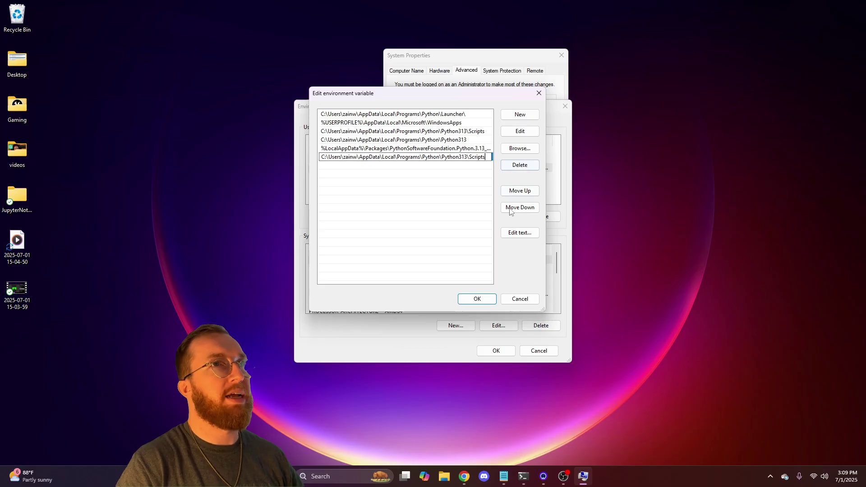
- Erase the pasted Scripts entry, close the Path editor unchanged, and OK Environment Variables
left_click(442, 158)
key("shift+End")
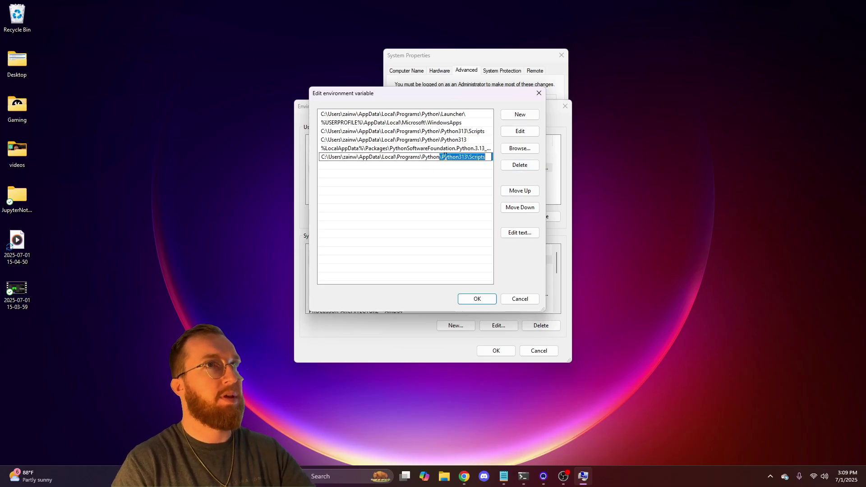
key("BackSpace")
key("BackSpace")
key("BackSpace")
key("BackSpace")
key("BackSpace")
key("BackSpace")
key("BackSpace")
key("BackSpace")
key("BackSpace")
key("BackSpace")
key("BackSpace")
key("BackSpace")
key("BackSpace")
key("BackSpace")
key("BackSpace")
key("BackSpace")
key("BackSpace")
key("BackSpace")
key("BackSpace")
key("BackSpace")
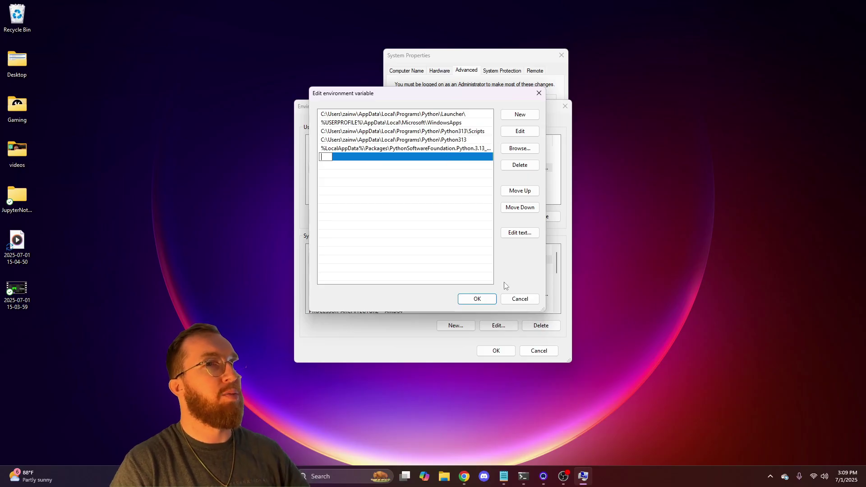
left_click(540, 95)
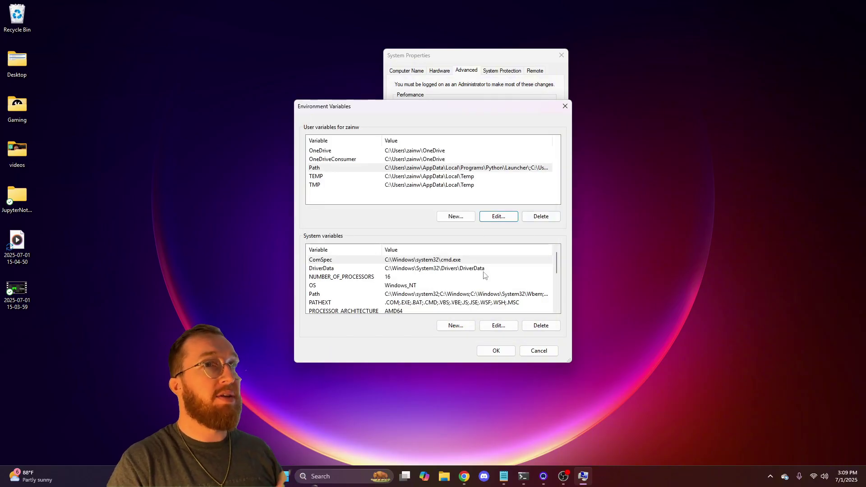
left_click(488, 351)
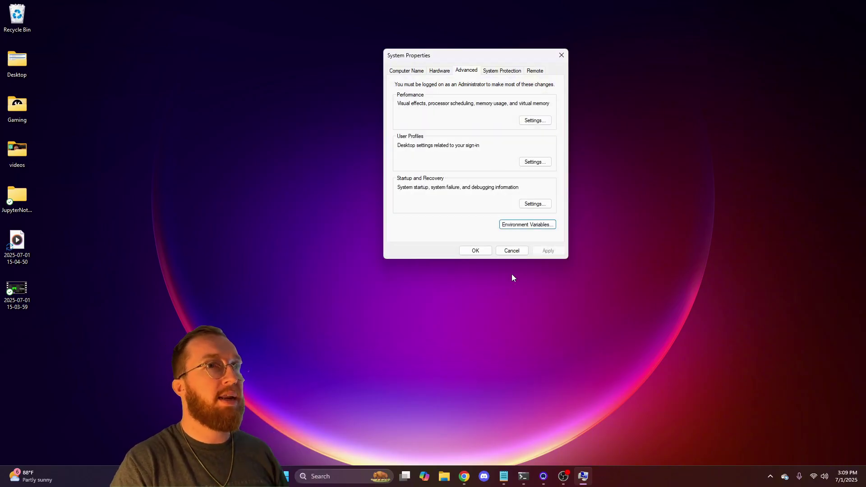
- Close System Properties and the old Jupyter server terminal
left_click(476, 251)
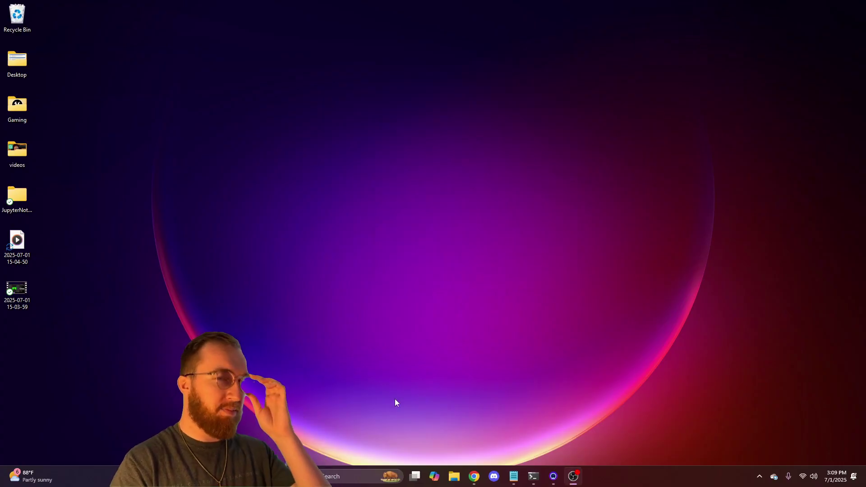
left_click(534, 476)
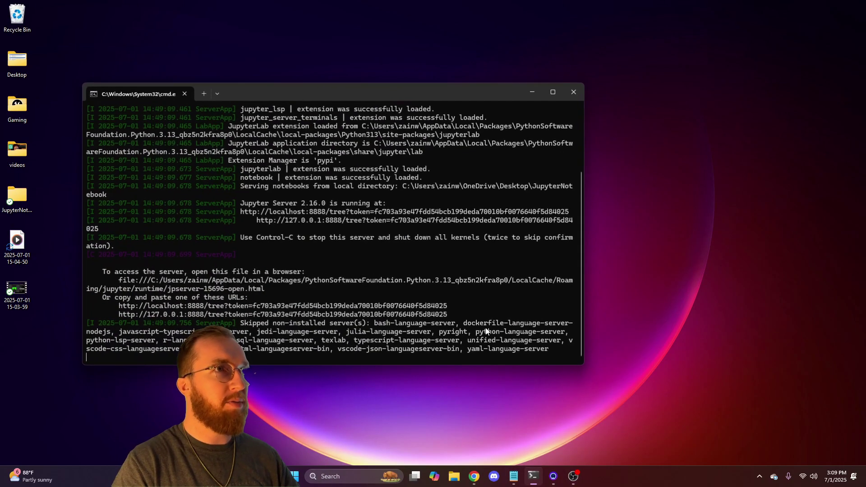
left_click(570, 94)
- Open Command Prompt and run 'python --version', which reports Python 3.13.5
left_click(358, 471)
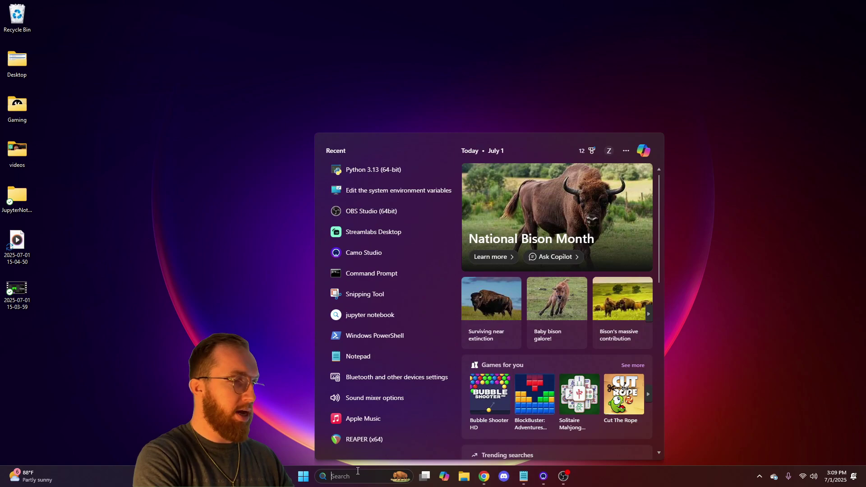
type("cmd")
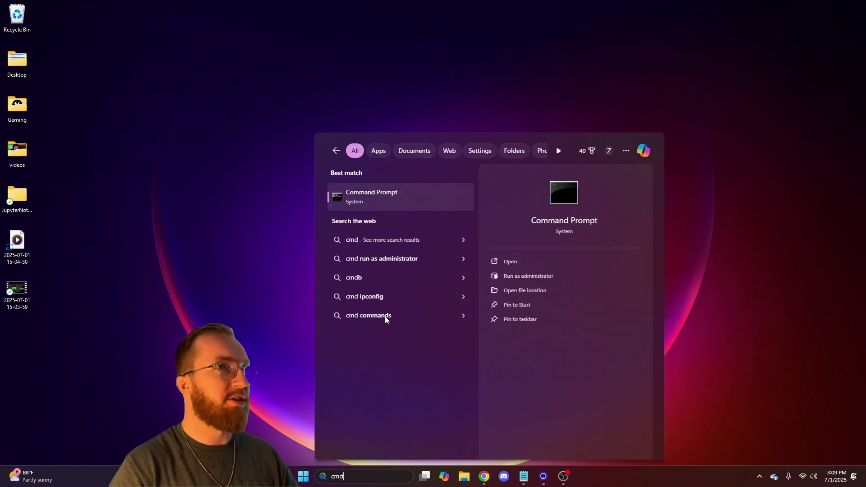
left_click(385, 197)
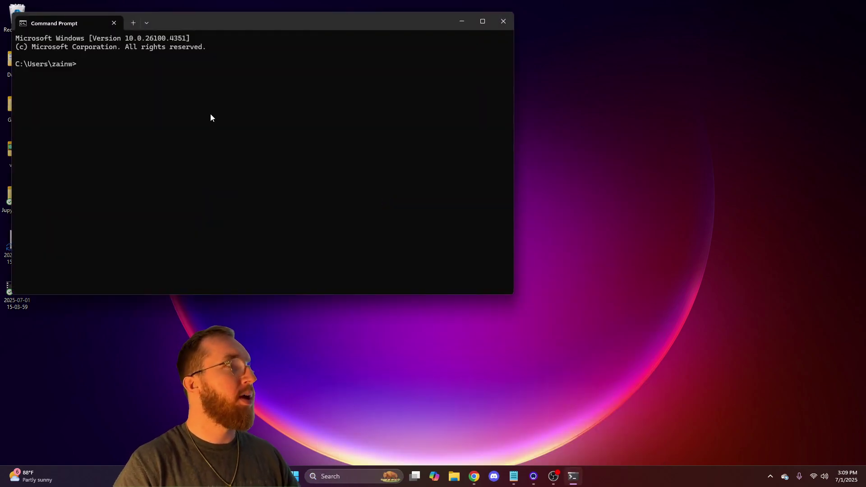
type("python")
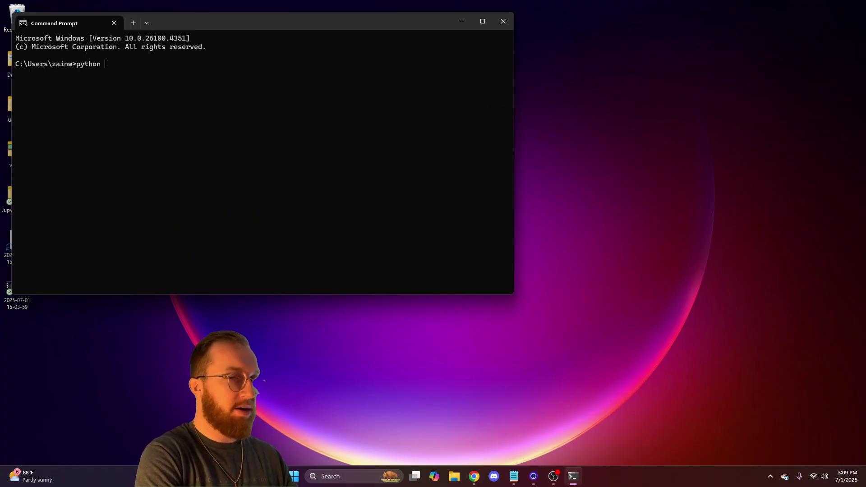
type(" --")
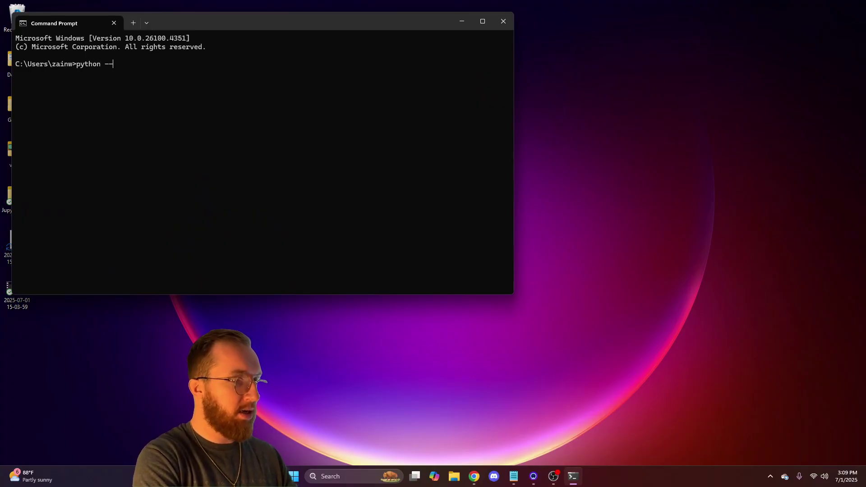
type("version")
key("Return")
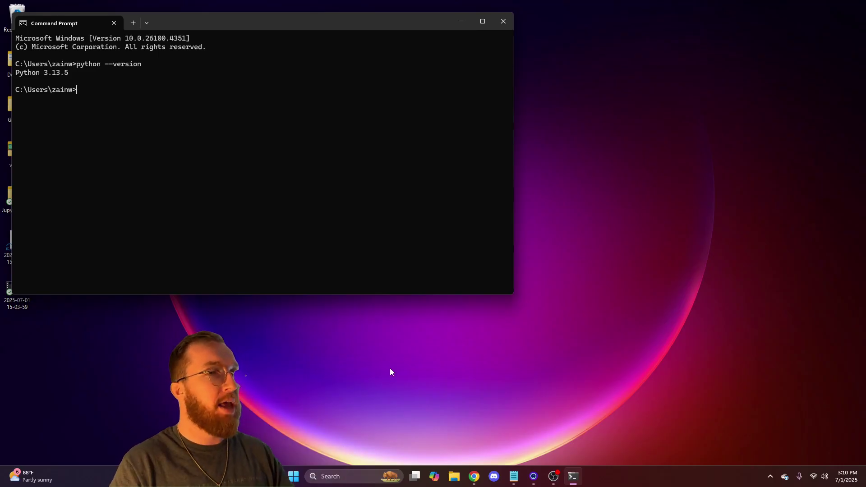
left_click(367, 475)
type("edit the system environment variables")
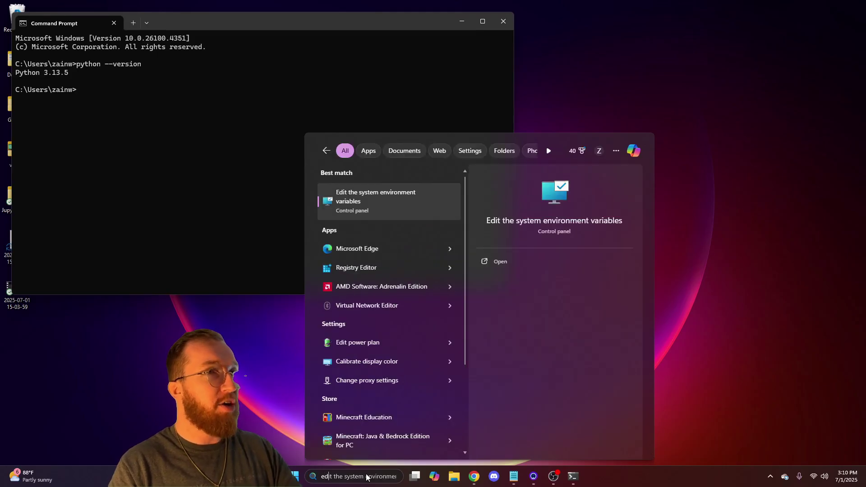
left_click(391, 214)
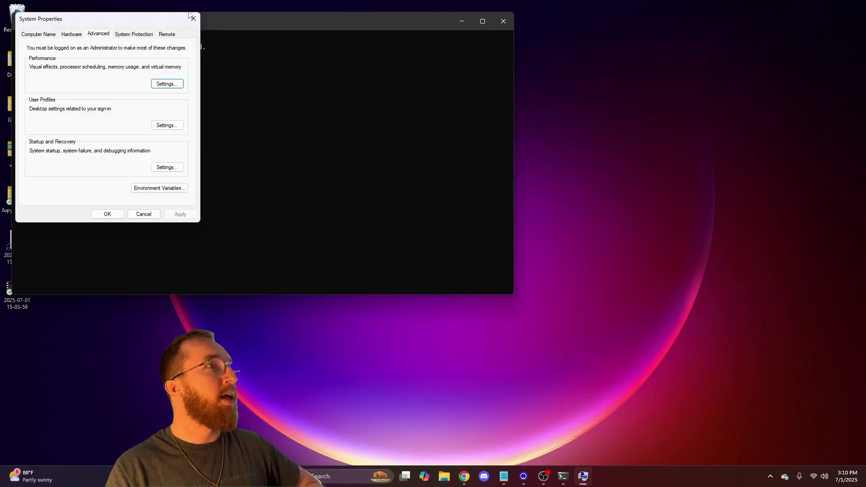
key("Escape")
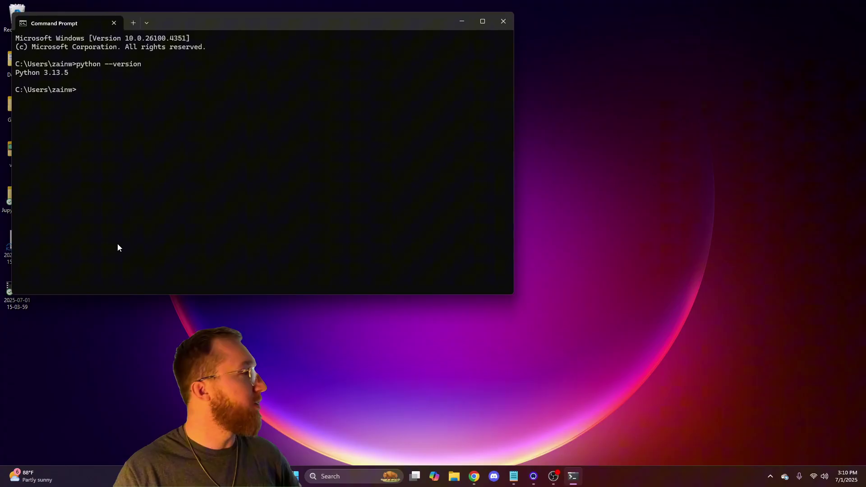